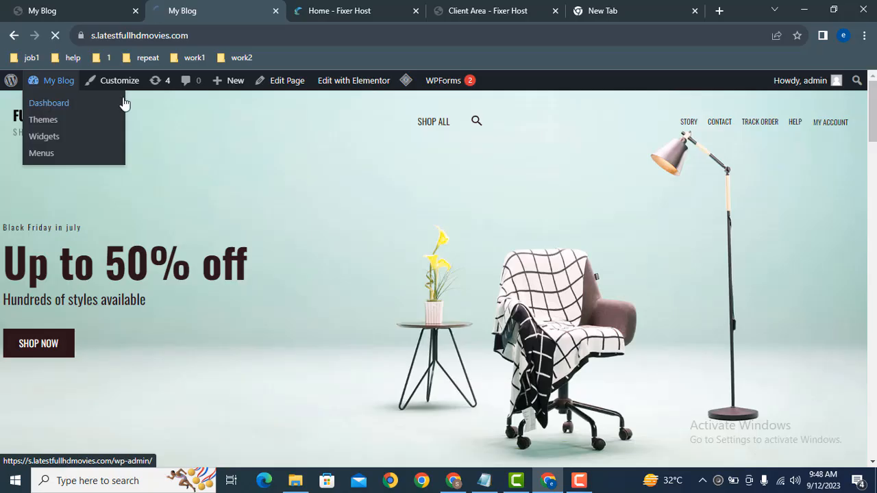
Open the installed Themes page in the site's WordPress dashboard and look through the themes listed there
{"action": "left_click", "coordinate": [43, 104]}
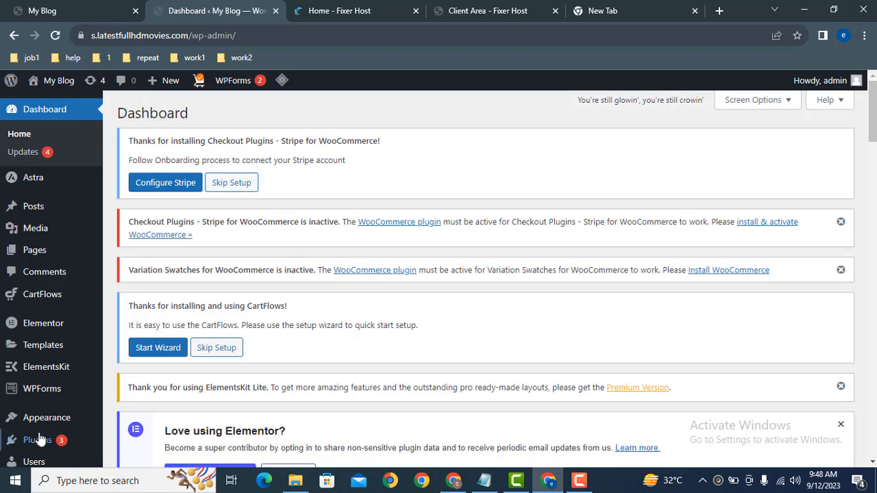
{"action": "mouse_move", "coordinate": [55, 417]}
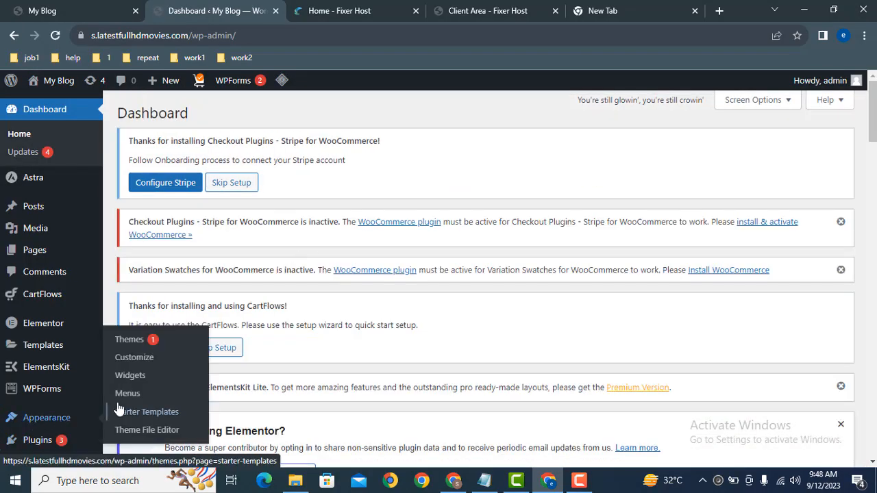
{"action": "left_click", "coordinate": [129, 339]}
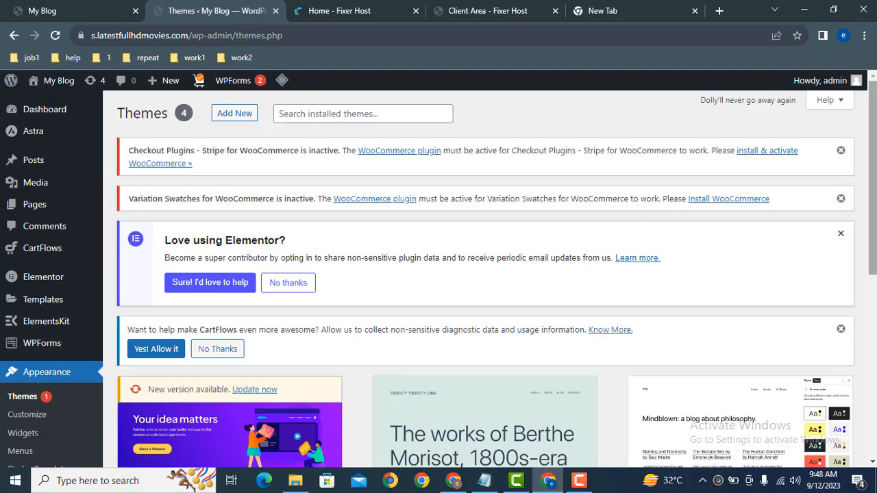
{"action": "left_click_drag", "start_coordinate": [874, 141], "coordinate": [876, 210]}
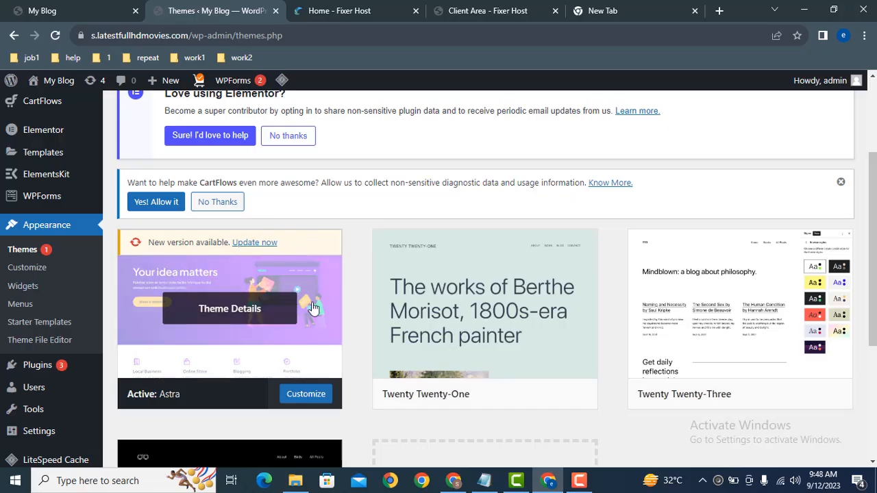
{"action": "left_click_drag", "start_coordinate": [873, 219], "coordinate": [859, 79]}
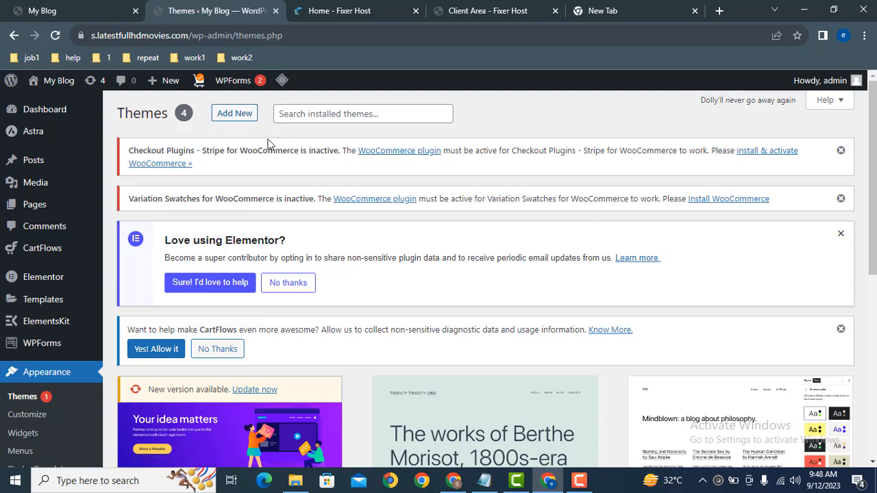
Go to the Fixer Host client area and log in to cPanel for the latestmovieswatch.com hosting service
{"action": "left_click", "coordinate": [338, 8]}
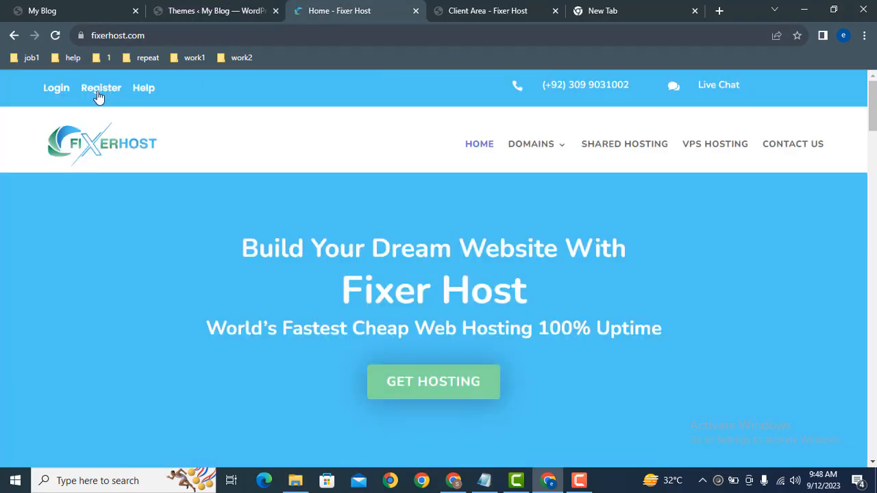
{"action": "left_click", "coordinate": [69, 89]}
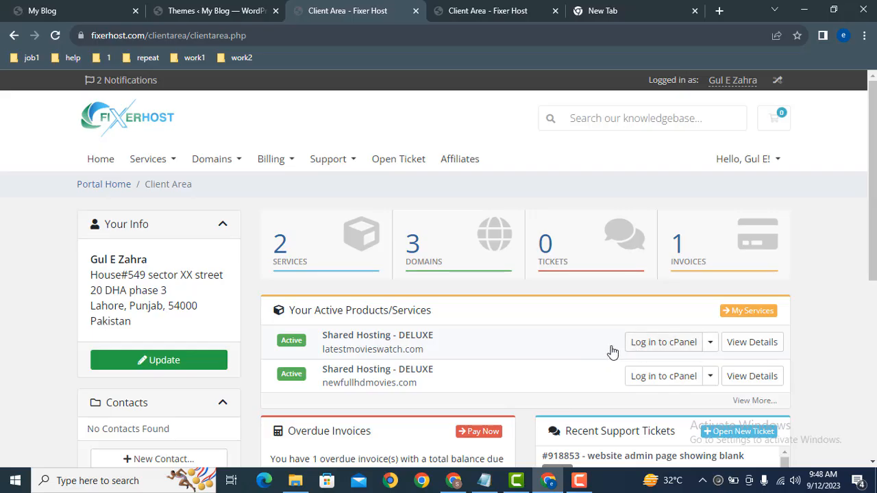
{"action": "left_click", "coordinate": [666, 349]}
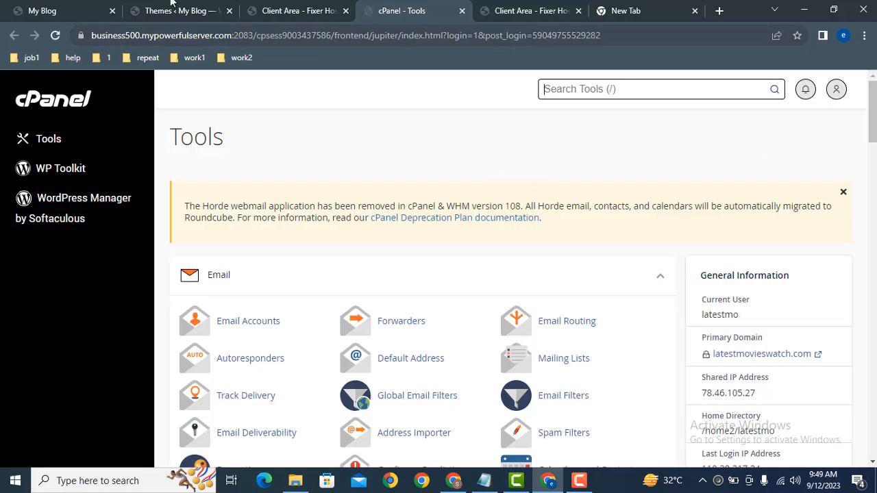
Load the site's direct cPanel login page at s.latestfullhdmovies.com/cpanel, retrying the address once
{"action": "left_click", "coordinate": [3, 7]}
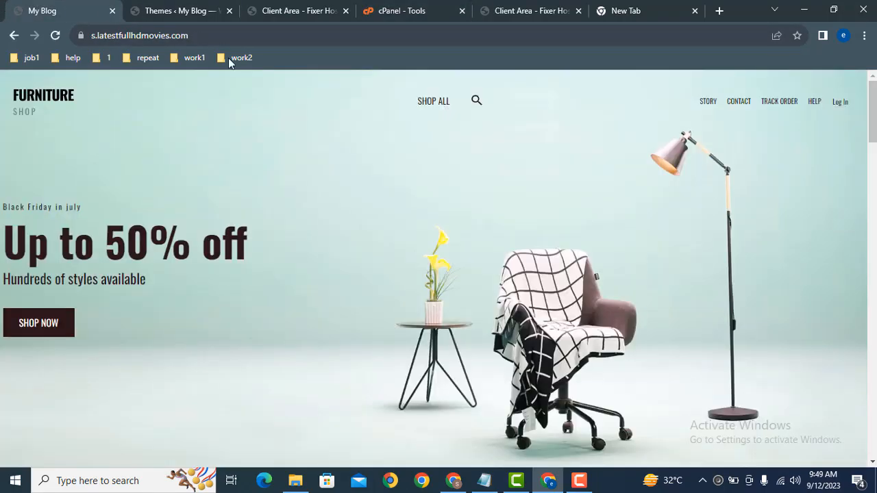
{"action": "left_click", "coordinate": [238, 38]}
{"action": "left_click", "coordinate": [239, 39]}
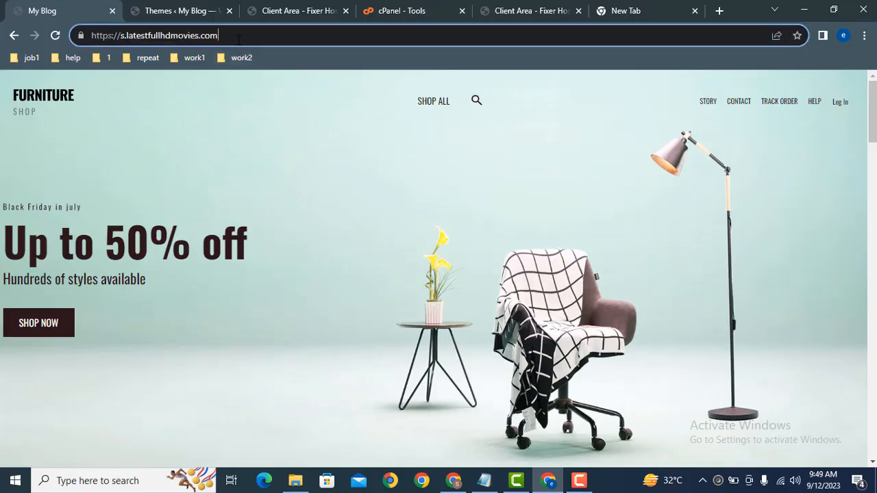
{"action": "type", "text": "/"}
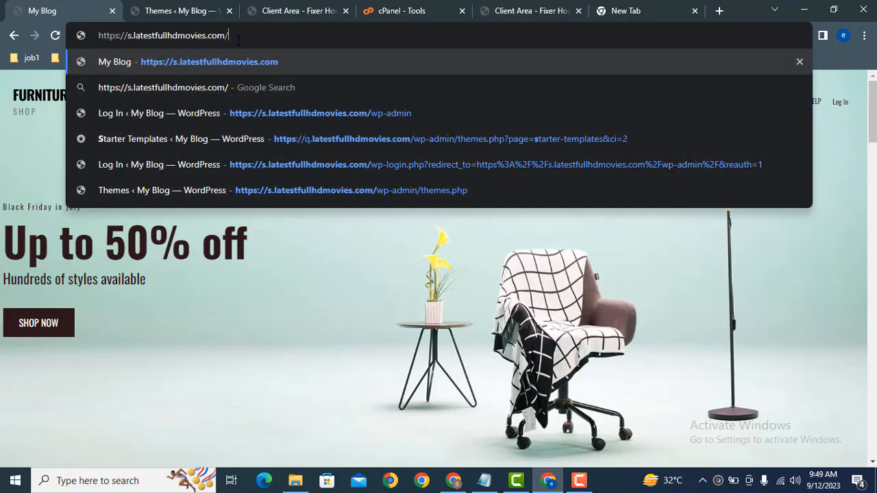
{"action": "type", "text": "c"}
{"action": "type", "text": "pa"}
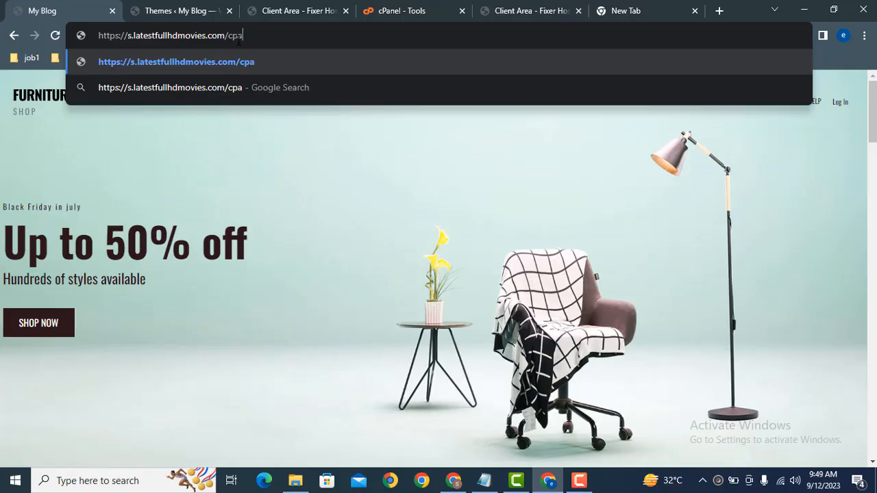
{"action": "type", "text": "nel"}
{"action": "key", "text": "Return"}
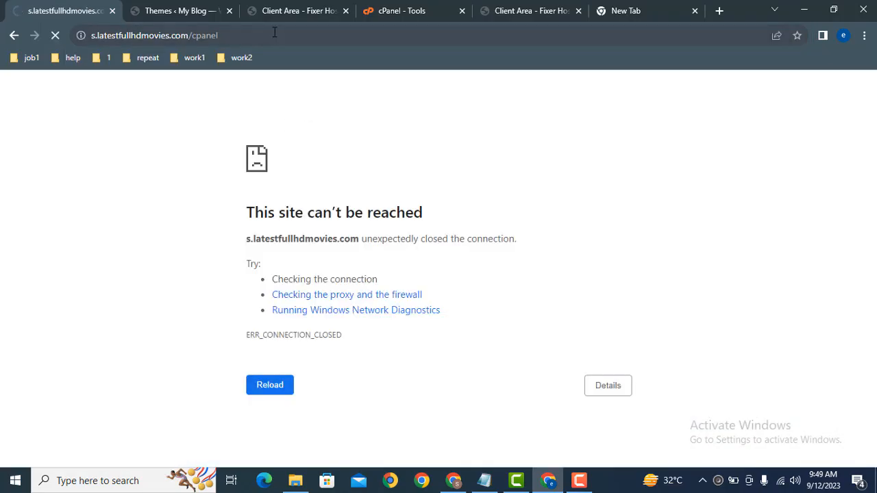
{"action": "left_click", "coordinate": [270, 38]}
{"action": "left_click", "coordinate": [270, 38]}
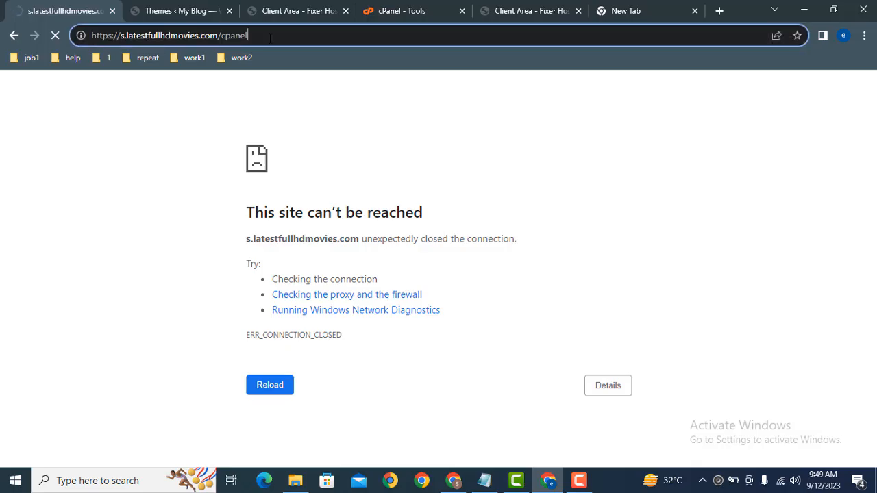
{"action": "key", "text": "Return"}
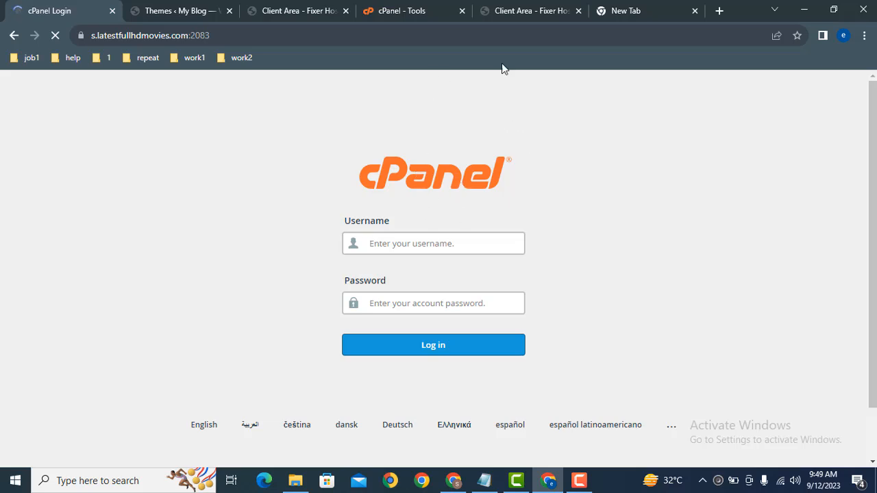
Return to the logged-in cPanel session and open File Manager from the Files tools
{"action": "left_click", "coordinate": [418, 6]}
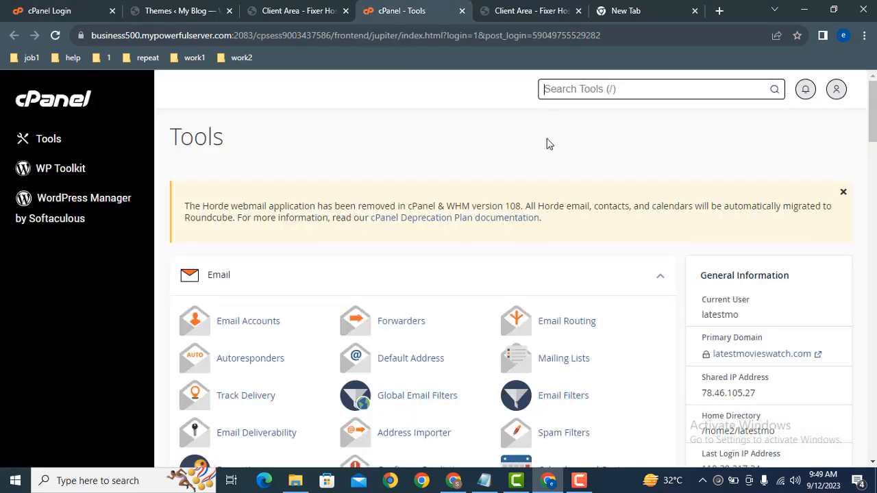
{"action": "left_click_drag", "start_coordinate": [872, 125], "coordinate": [872, 148]}
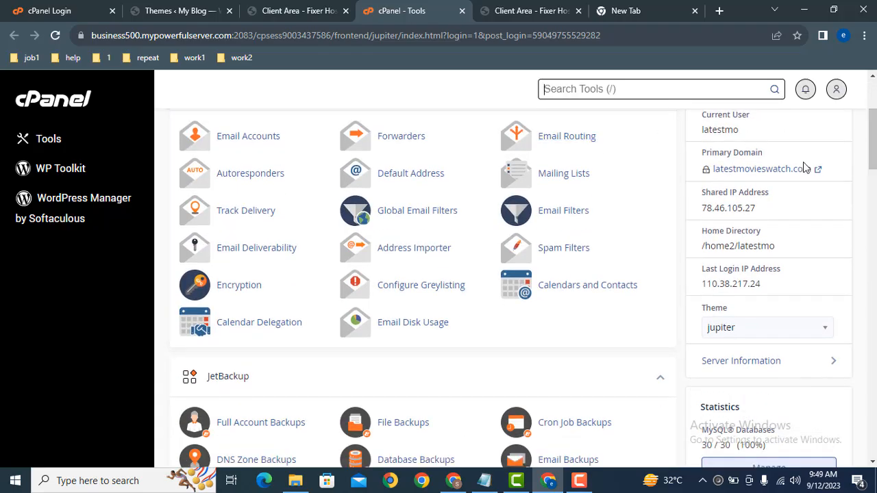
{"action": "left_click_drag", "start_coordinate": [873, 161], "coordinate": [874, 217]}
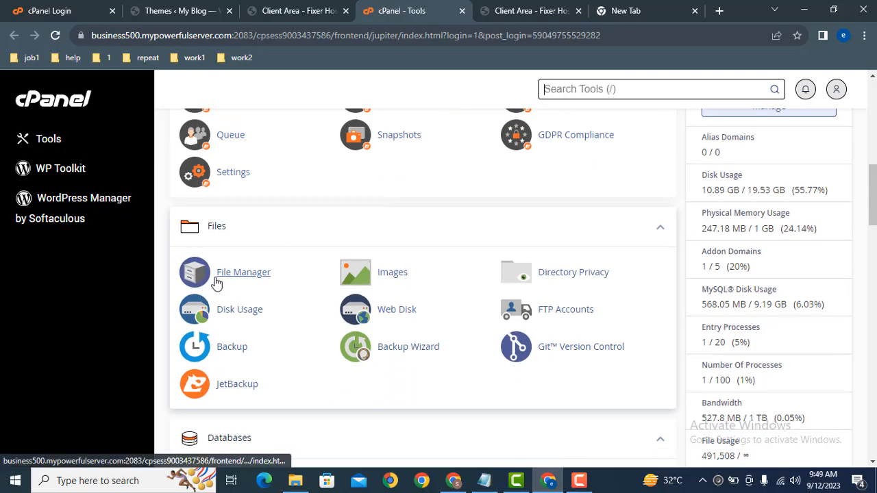
{"action": "left_click", "coordinate": [238, 277]}
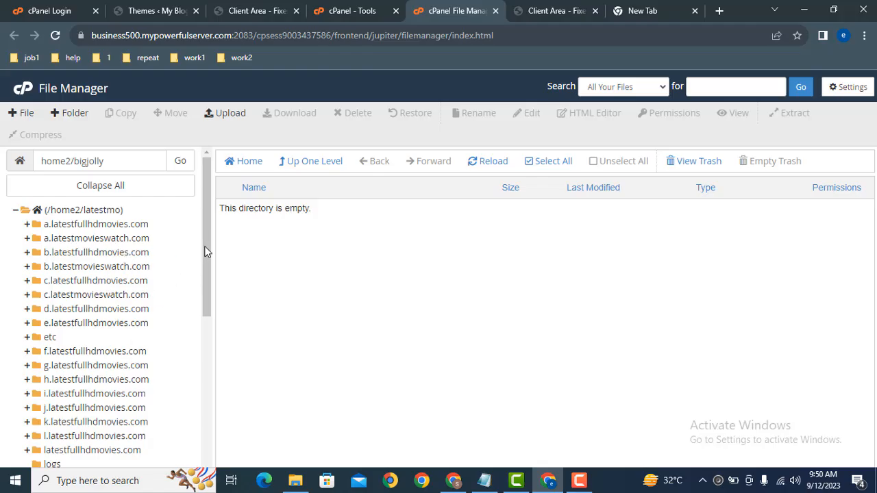
Check the site's domain in WordPress and open its s.latestfullhdmovies.com/wp-content/themes folder in File Manager
{"action": "left_click_drag", "start_coordinate": [205, 252], "coordinate": [198, 303]}
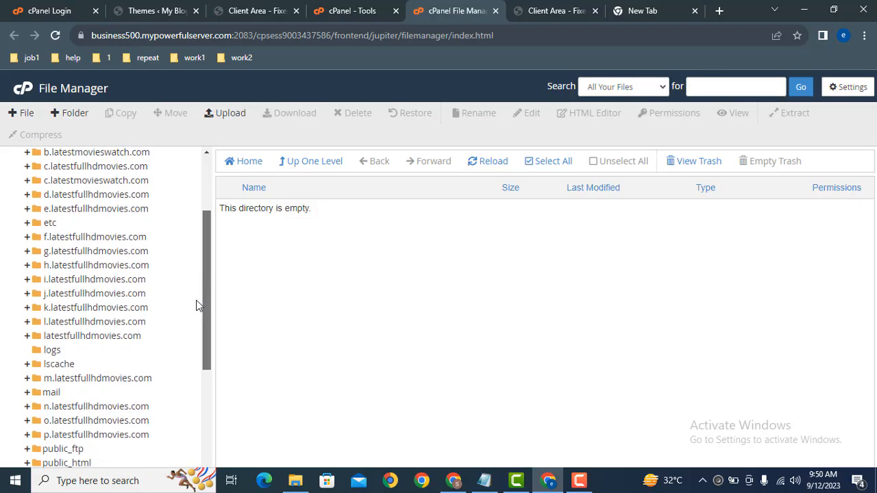
{"action": "left_click", "coordinate": [133, 8]}
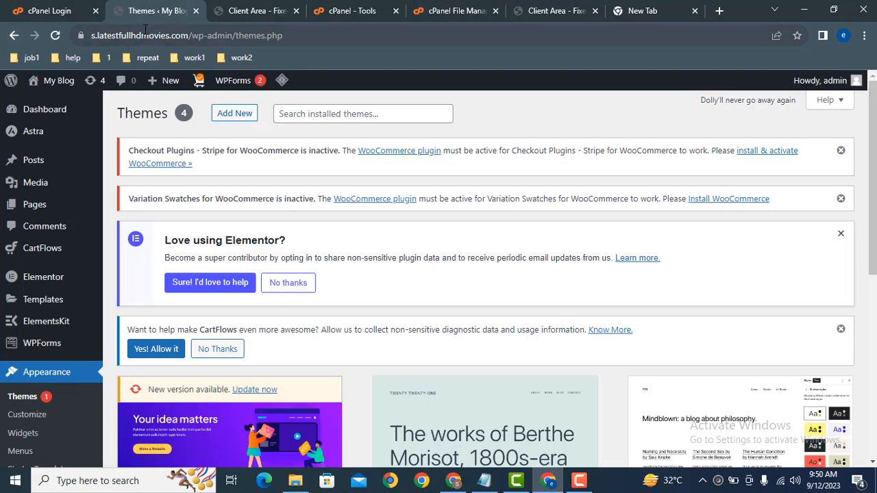
{"action": "left_click", "coordinate": [470, 7]}
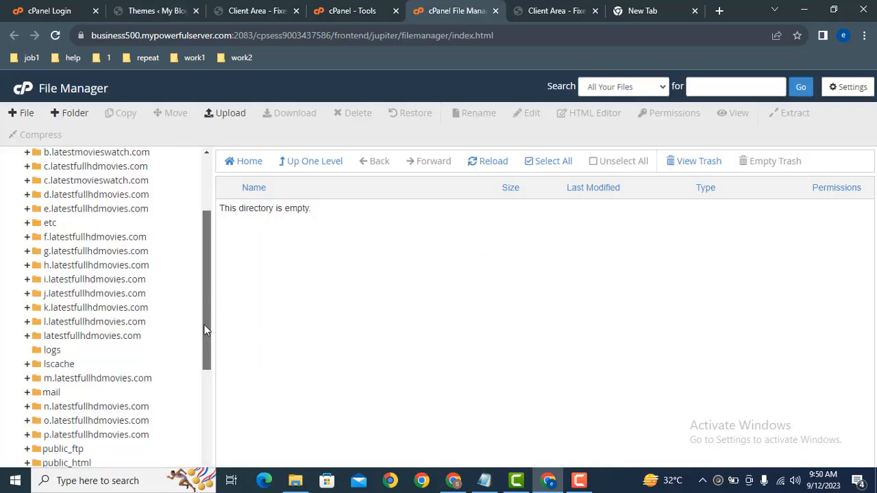
{"action": "left_click_drag", "start_coordinate": [209, 335], "coordinate": [204, 377]}
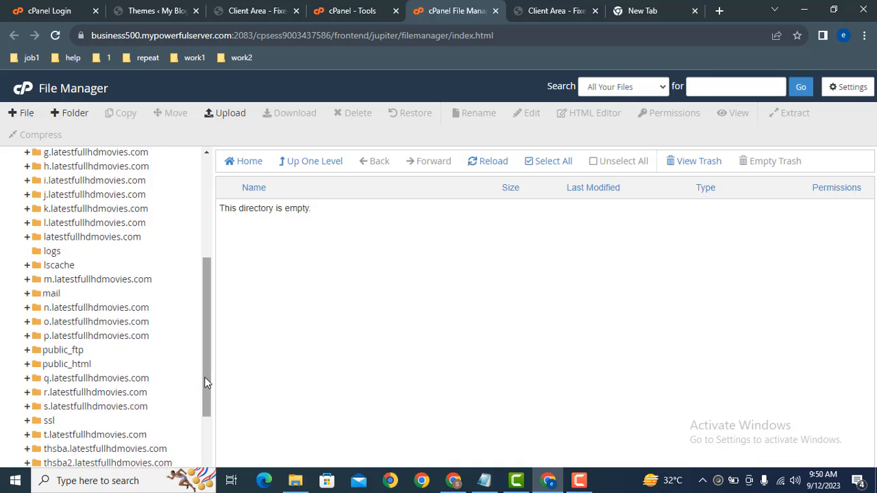
{"action": "left_click", "coordinate": [50, 406]}
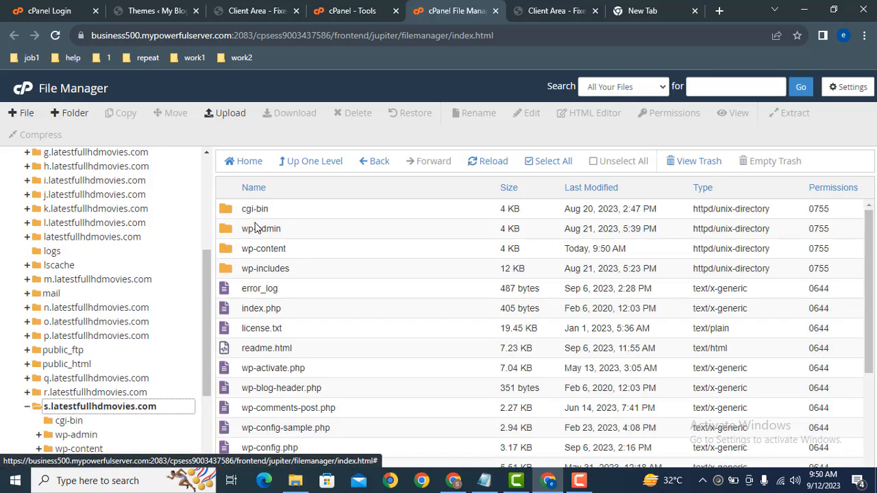
{"action": "double_click", "coordinate": [228, 251]}
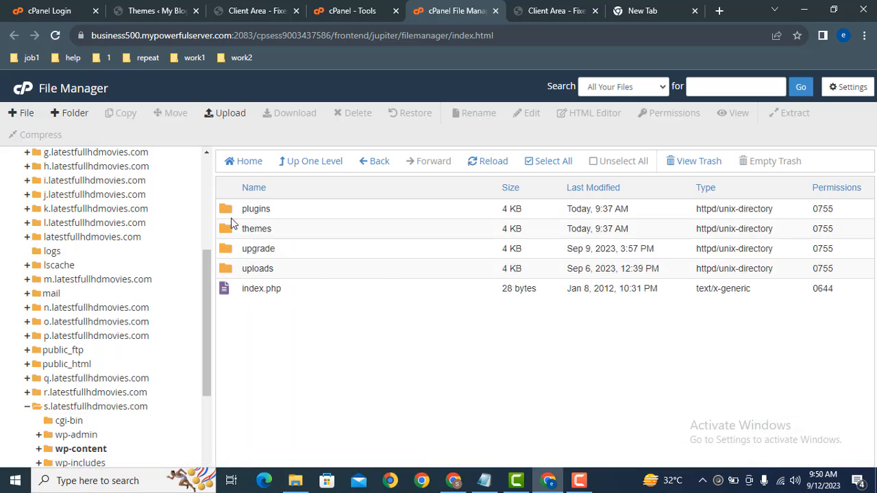
{"action": "double_click", "coordinate": [231, 234]}
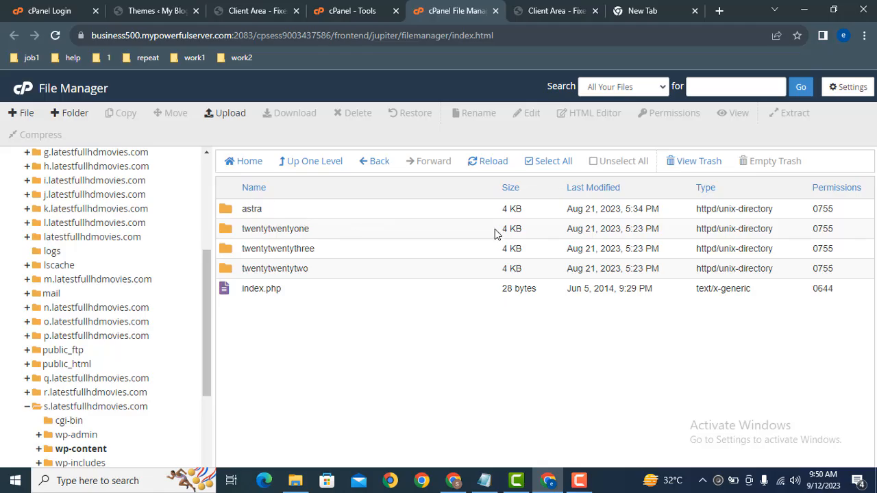
Start a file upload to the themes folder and browse to the resources folder on Local Disk (D:)
{"action": "left_click", "coordinate": [227, 120]}
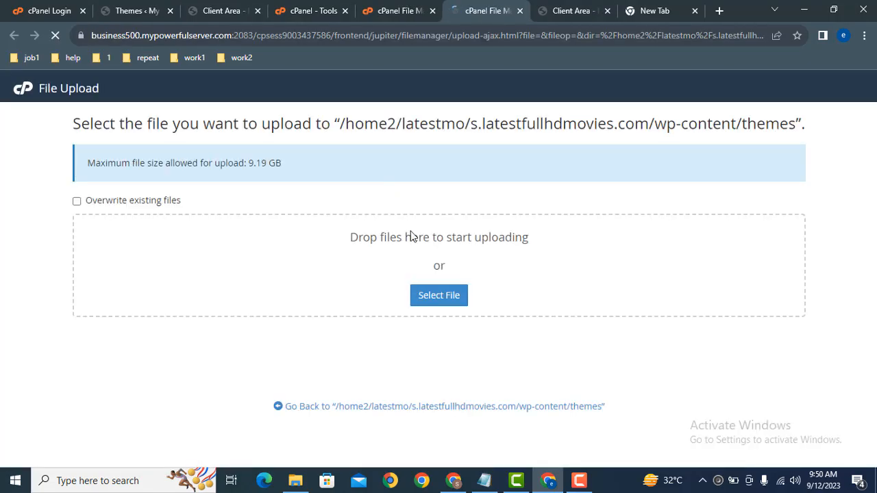
{"action": "left_click", "coordinate": [449, 299]}
{"action": "left_click", "coordinate": [426, 294]}
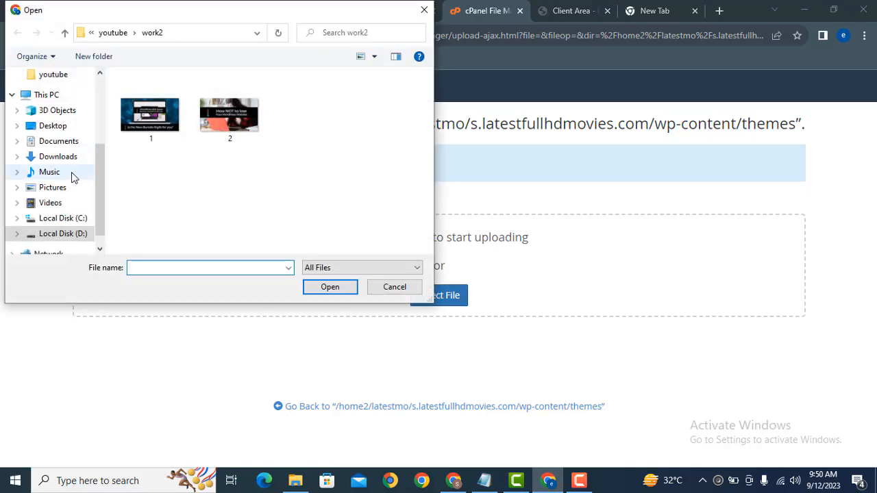
{"action": "left_click", "coordinate": [55, 234]}
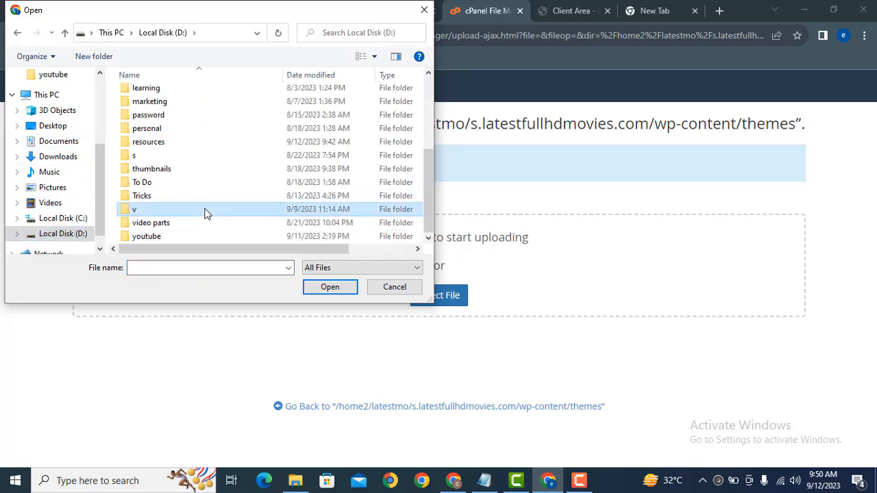
{"action": "key", "text": "r"}
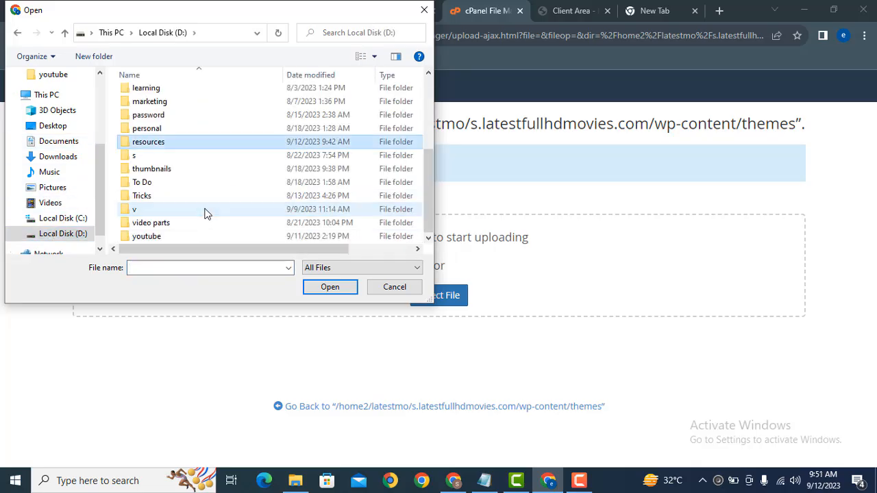
{"action": "key", "text": "Return"}
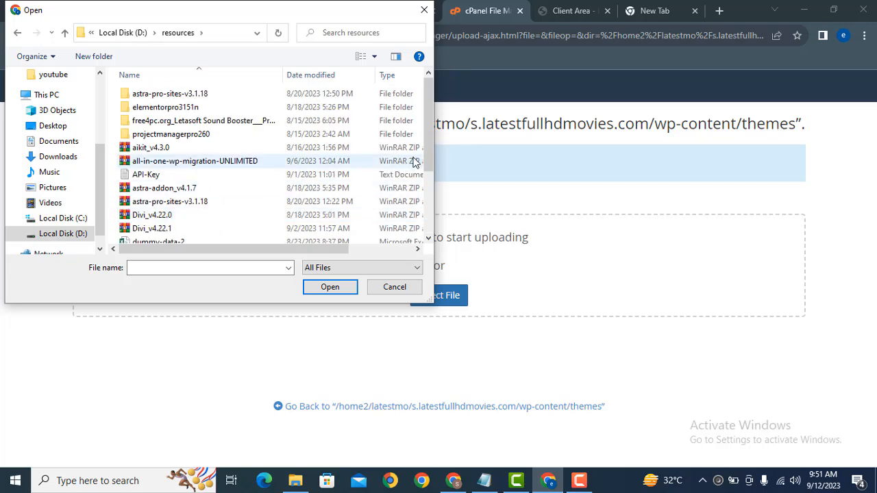
{"action": "left_click_drag", "start_coordinate": [426, 148], "coordinate": [422, 203]}
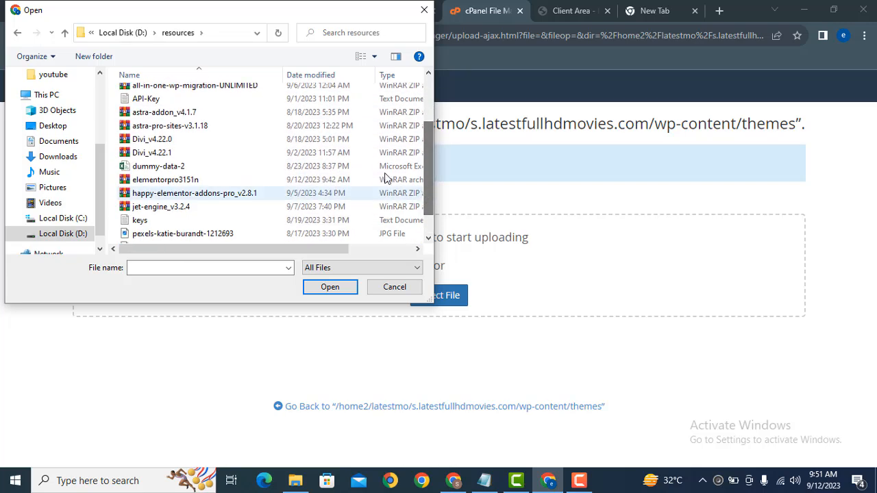
Check the file type of Divi_v4.22.1 in its file properties
{"action": "left_click", "coordinate": [141, 154]}
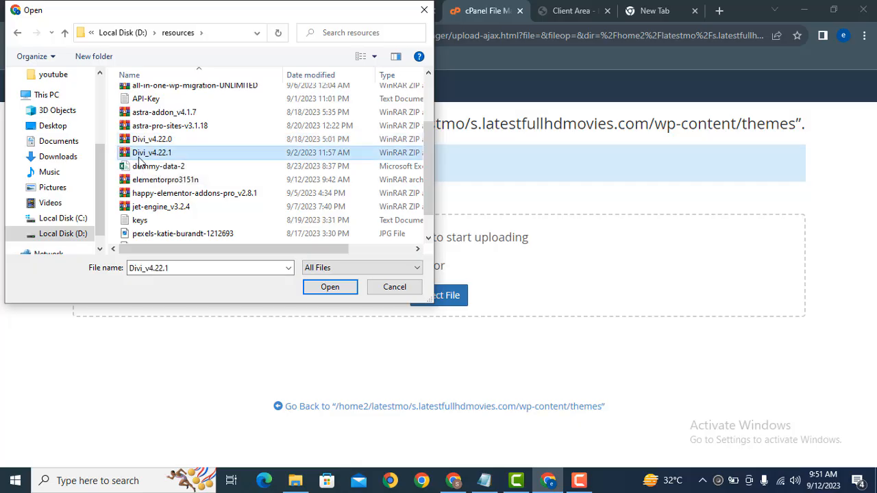
{"action": "right_click", "coordinate": [140, 155]}
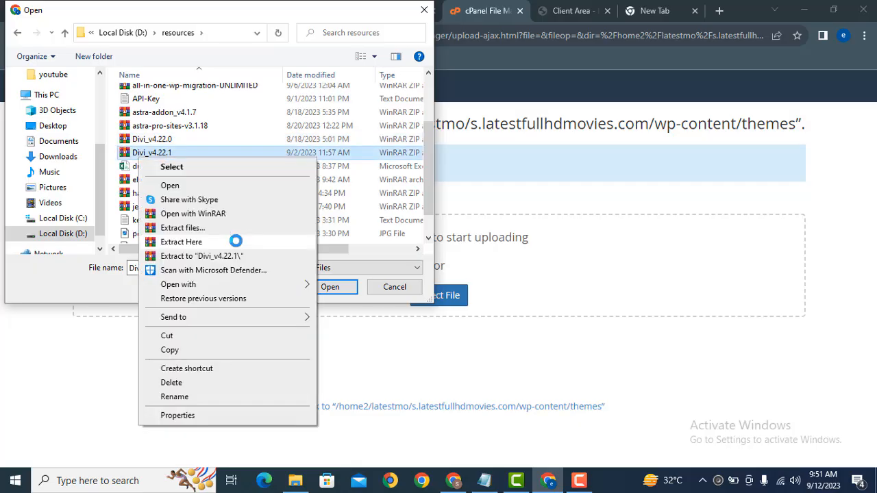
{"action": "left_click", "coordinate": [181, 416]}
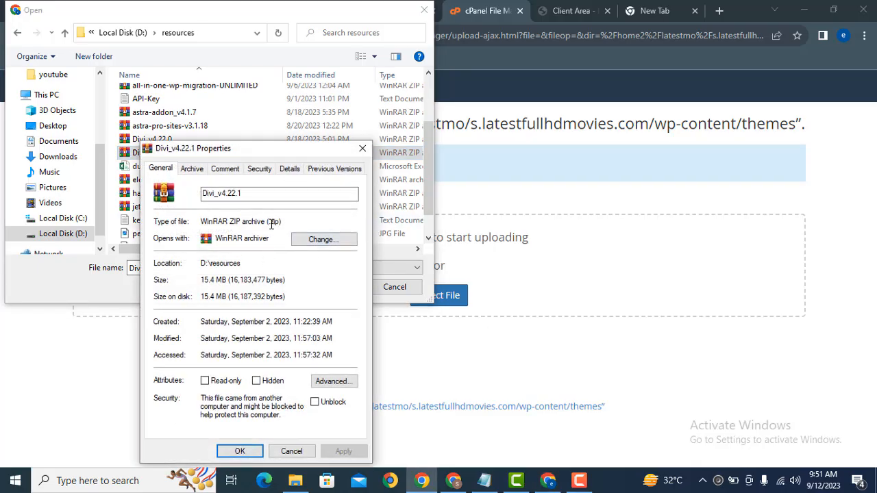
{"action": "left_click", "coordinate": [363, 148]}
Check the file type of elementorpro3151n in its file properties to compare the archive formats
{"action": "left_click", "coordinate": [194, 196]}
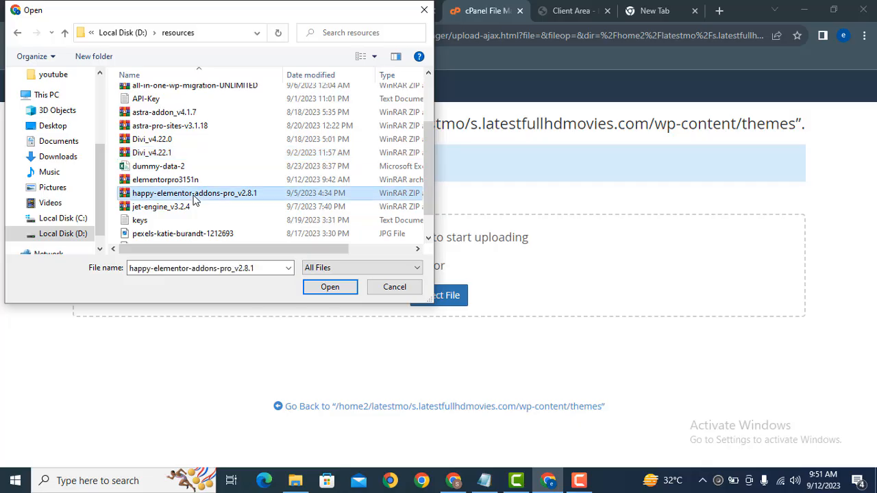
{"action": "left_click", "coordinate": [171, 181]}
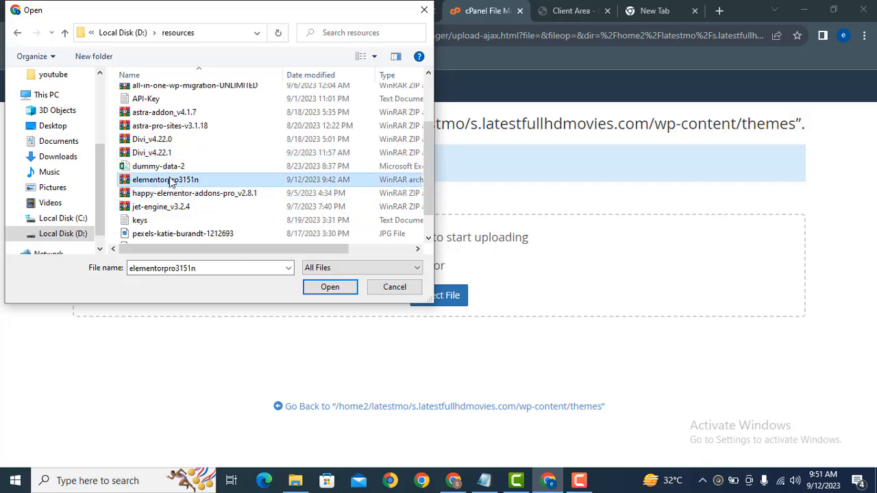
{"action": "right_click", "coordinate": [171, 181]}
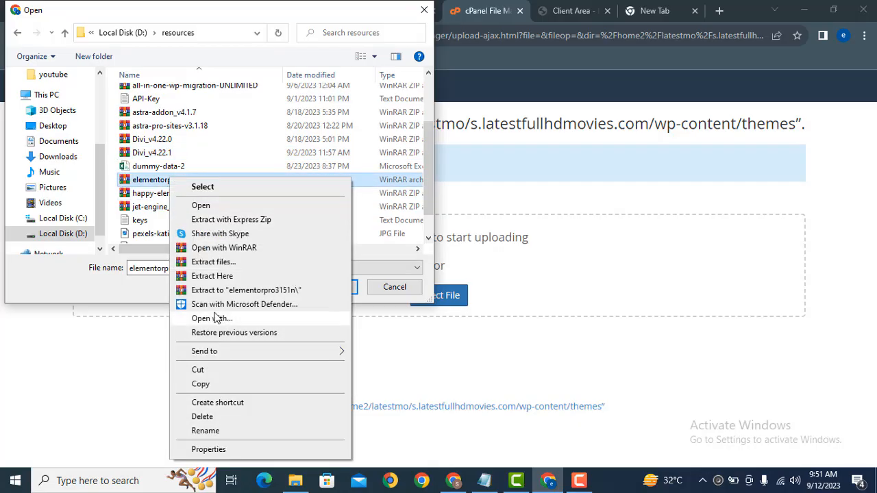
{"action": "left_click", "coordinate": [233, 448]}
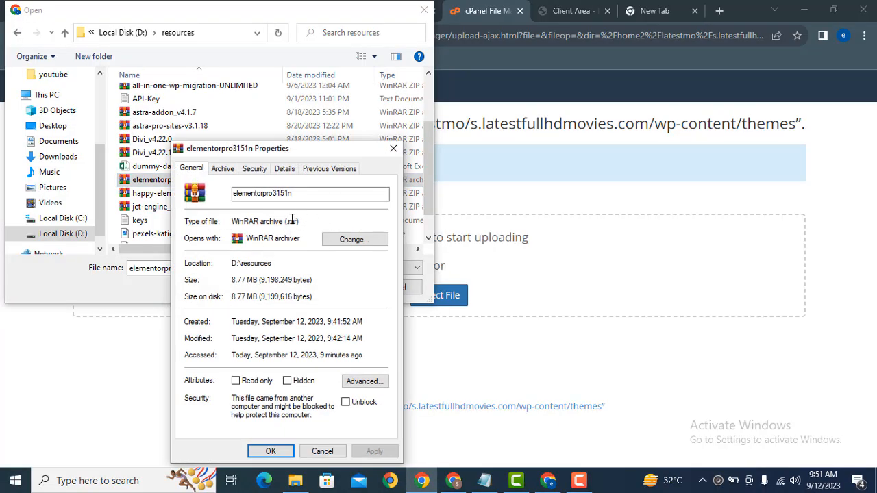
{"action": "left_click", "coordinate": [401, 152]}
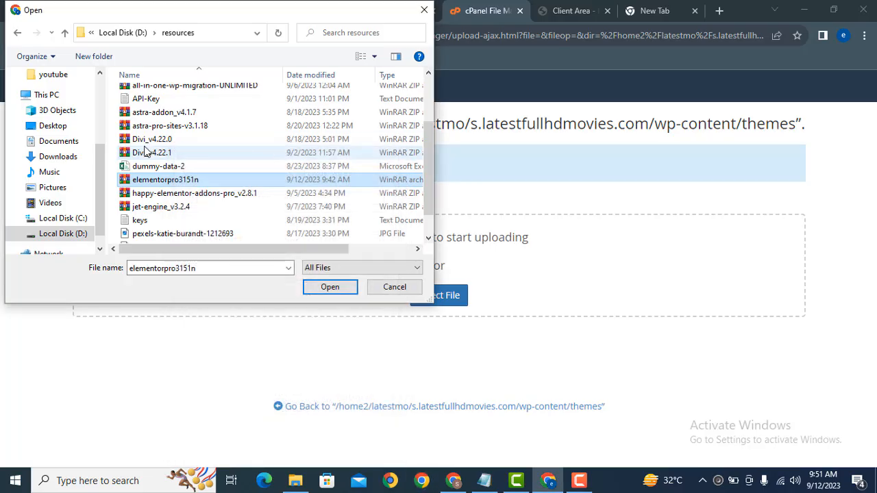
Upload Divi_v4.22.0 to the themes folder and check the installed themes on the WordPress Themes page
{"action": "double_click", "coordinate": [171, 140]}
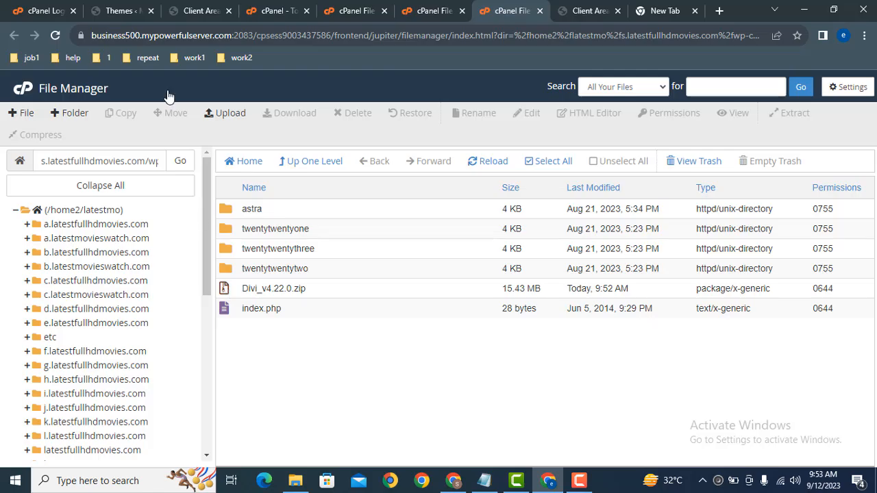
{"action": "left_click", "coordinate": [118, 9]}
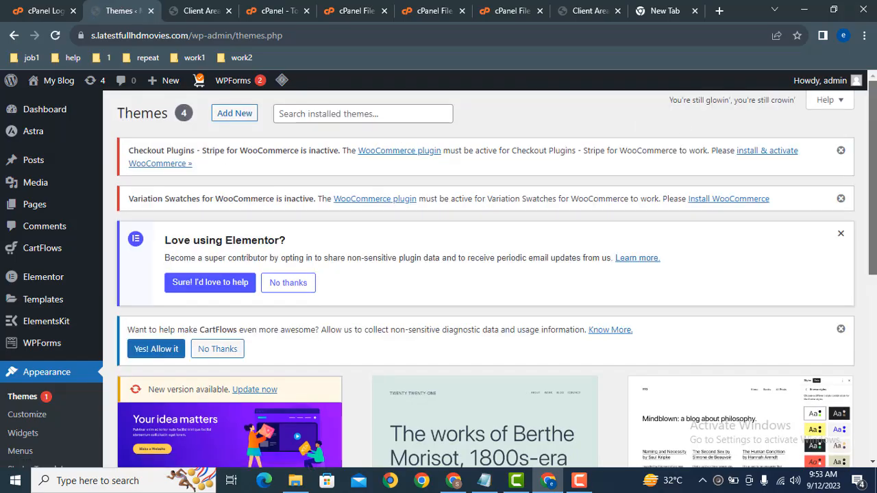
{"action": "scroll", "coordinate": [850, 164], "scroll_direction": "down", "scroll_amount": 3}
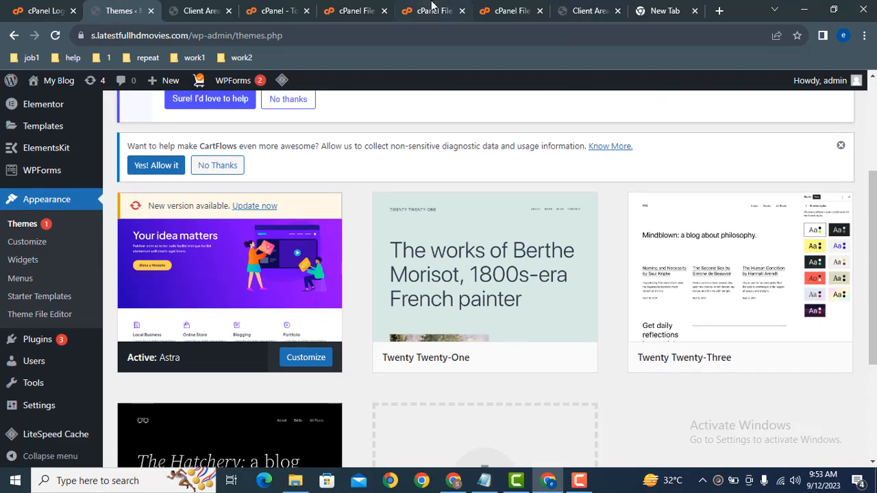
In File Manager, extract Divi_v4.22.0.zip into /s.latestfullhdmovies.com/wp-content/themes and reload the file list
{"action": "left_click", "coordinate": [498, 6]}
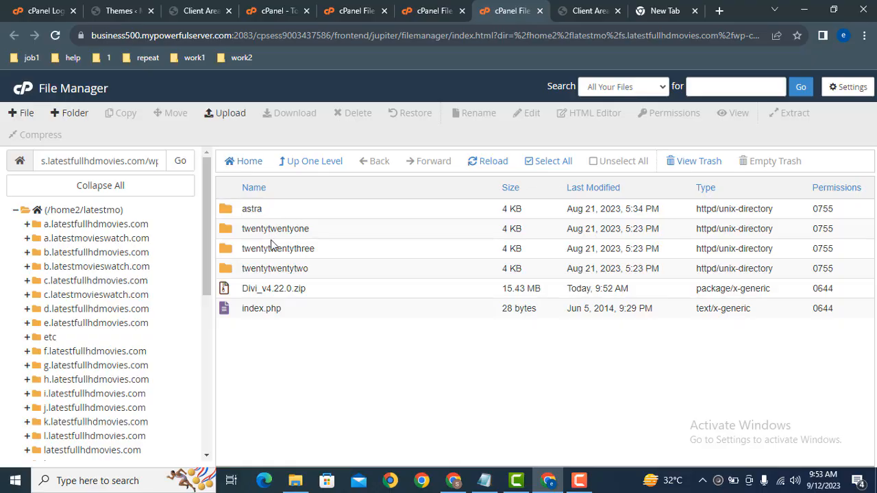
{"action": "right_click", "coordinate": [230, 288]}
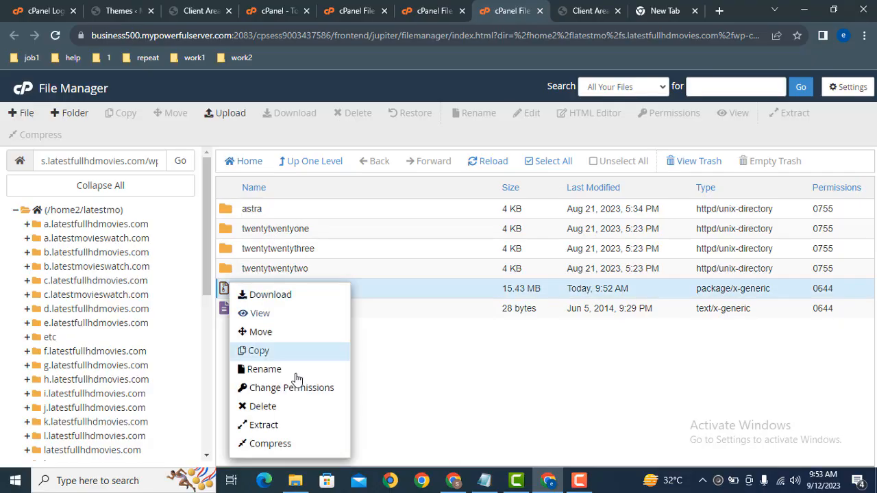
{"action": "left_click", "coordinate": [286, 424]}
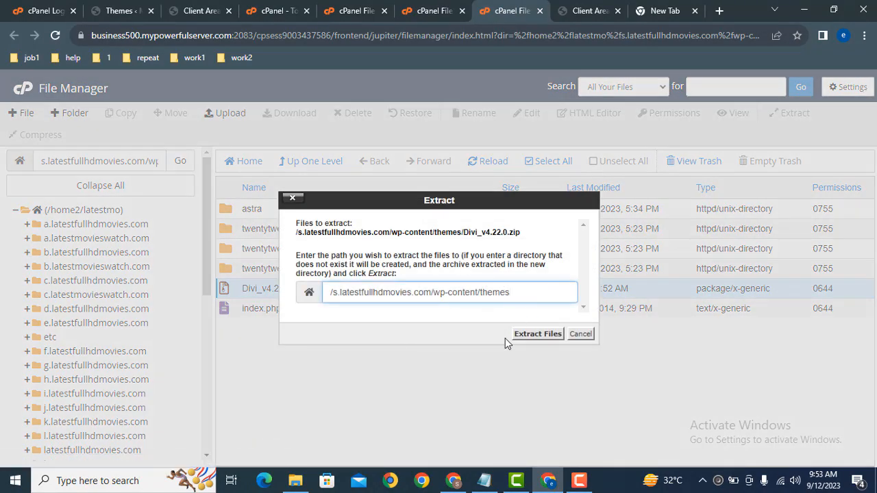
{"action": "left_click", "coordinate": [531, 335]}
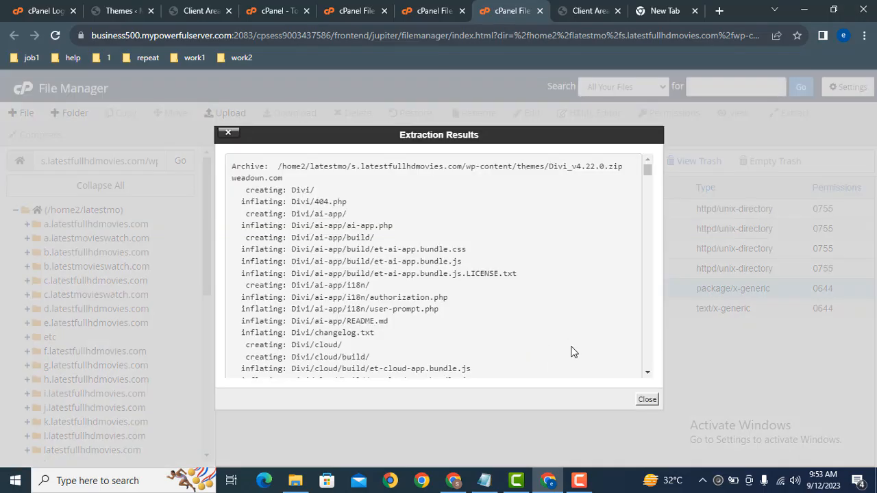
{"action": "left_click", "coordinate": [647, 400]}
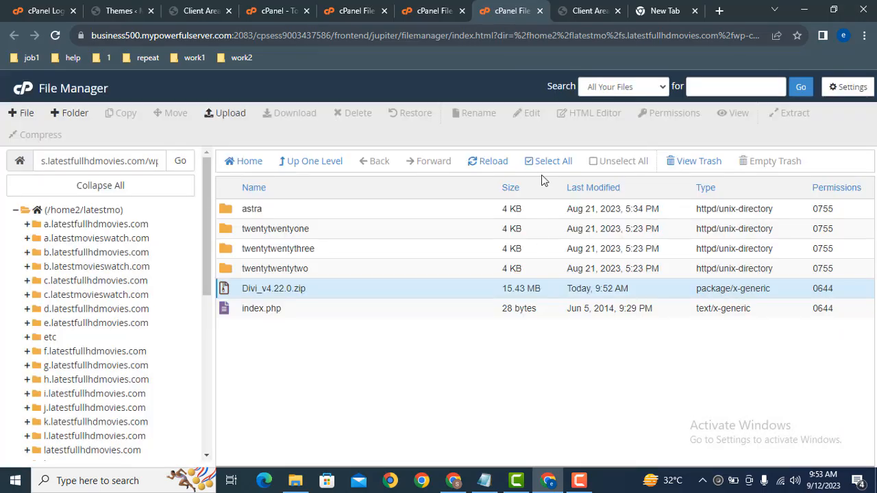
{"action": "left_click", "coordinate": [491, 164]}
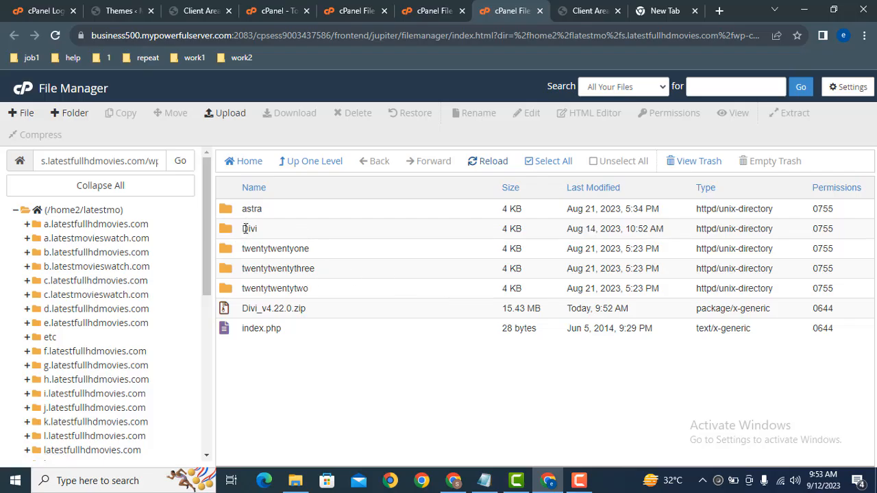
Reload the WordPress Themes page to check for the Divi theme
{"action": "left_click", "coordinate": [146, 7]}
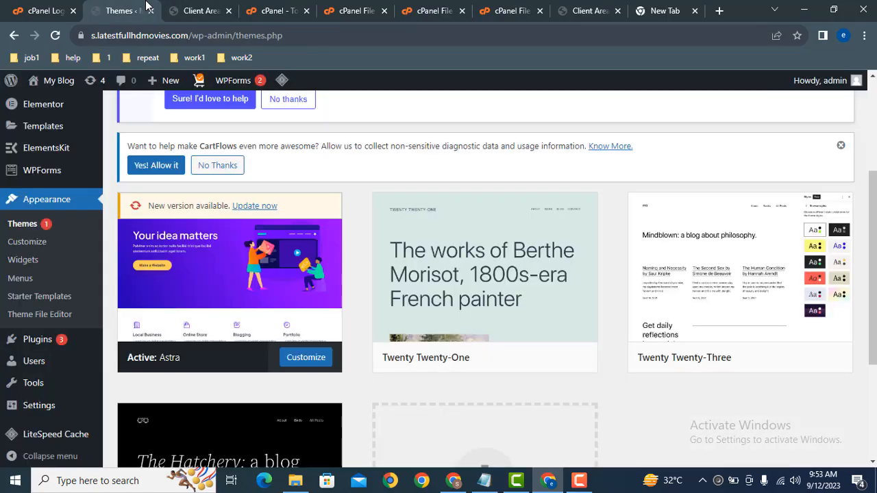
{"action": "key", "text": "F5"}
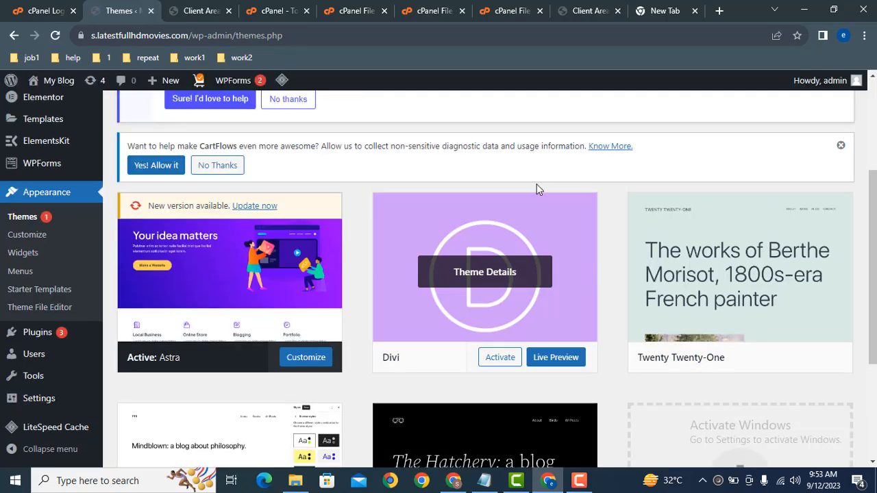